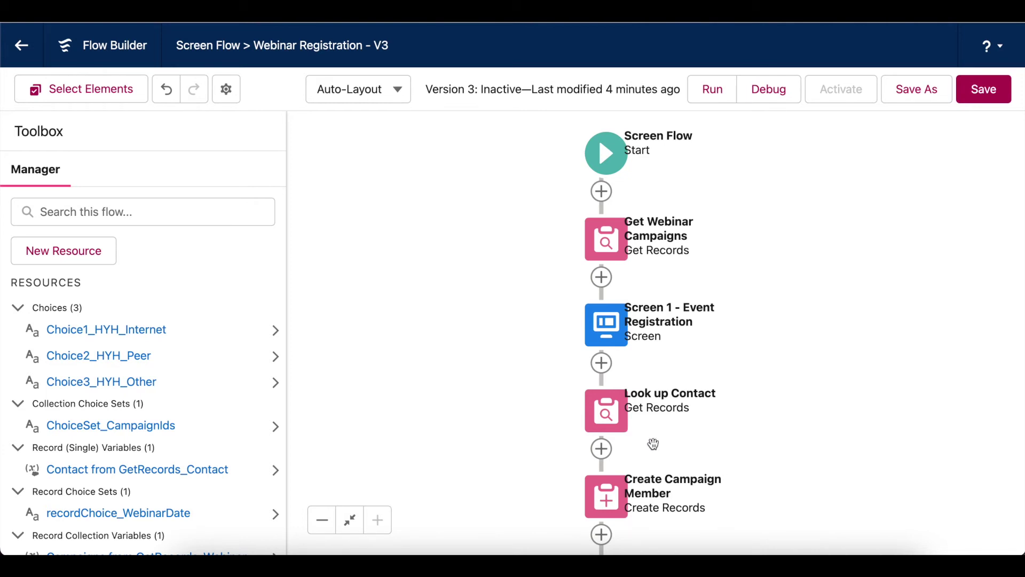
# - Add a Decision below Look up Contact labelled 'Record Found?' with API name Decision_RecordFound
pyautogui.scroll(-4, 641, 373)
pyautogui.click(581, 273)
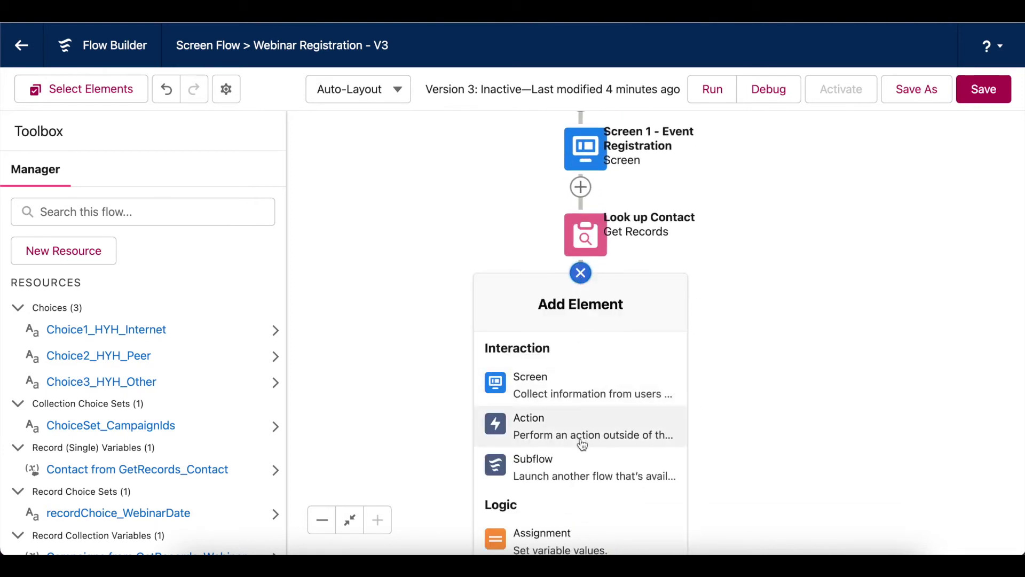
pyautogui.scroll(-3, 584, 475)
pyautogui.click(585, 474)
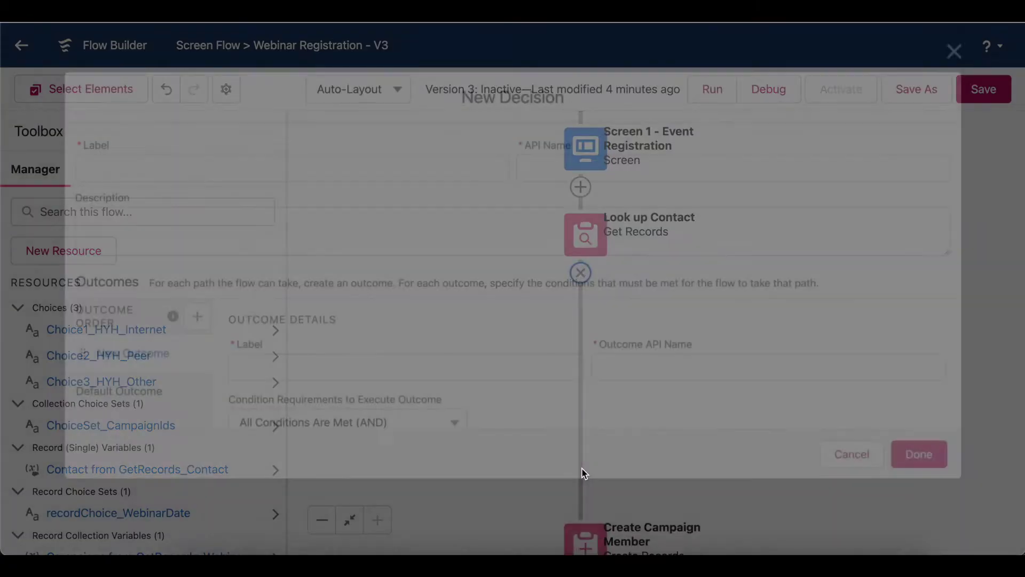
pyautogui.write('Record Found?')
pyautogui.press('Tab')
pyautogui.write('Decision_RecordFound')
pyautogui.press('Tab')
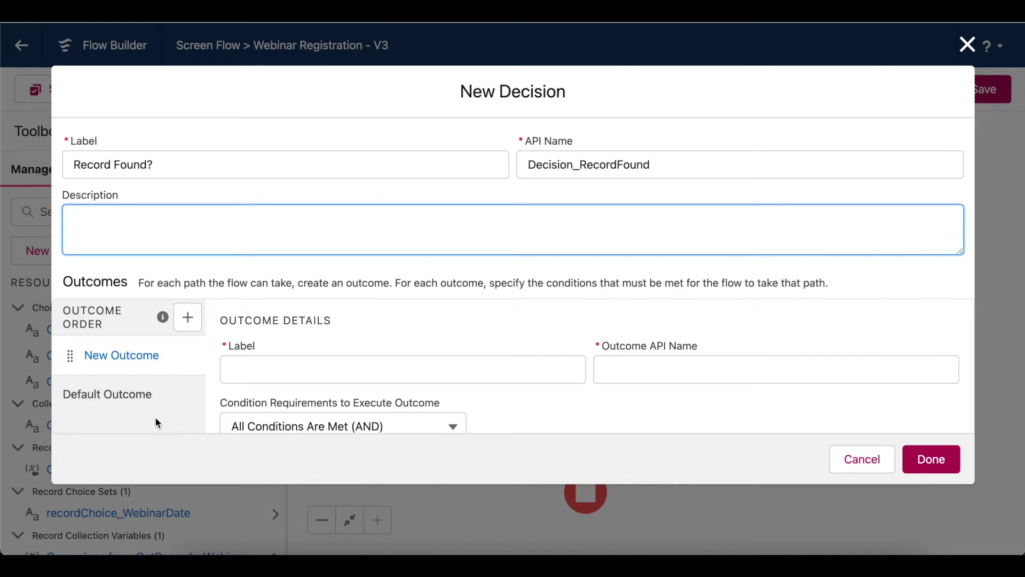
pyautogui.scroll(-3, 236, 366)
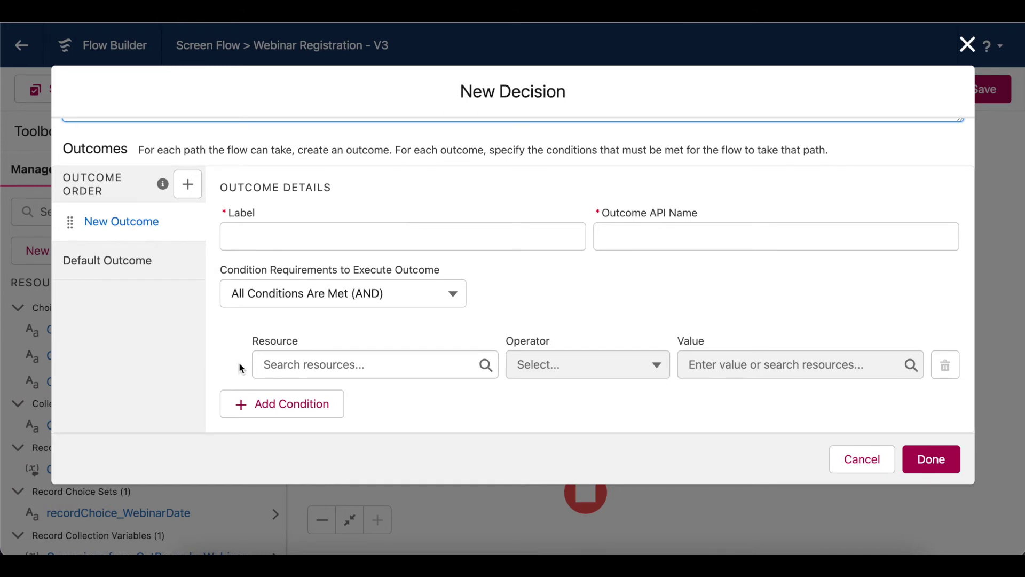
# - Set the outcome condition to GetRecords_Contact Is Null equals False
pyautogui.click(314, 369)
pyautogui.write('getrec')
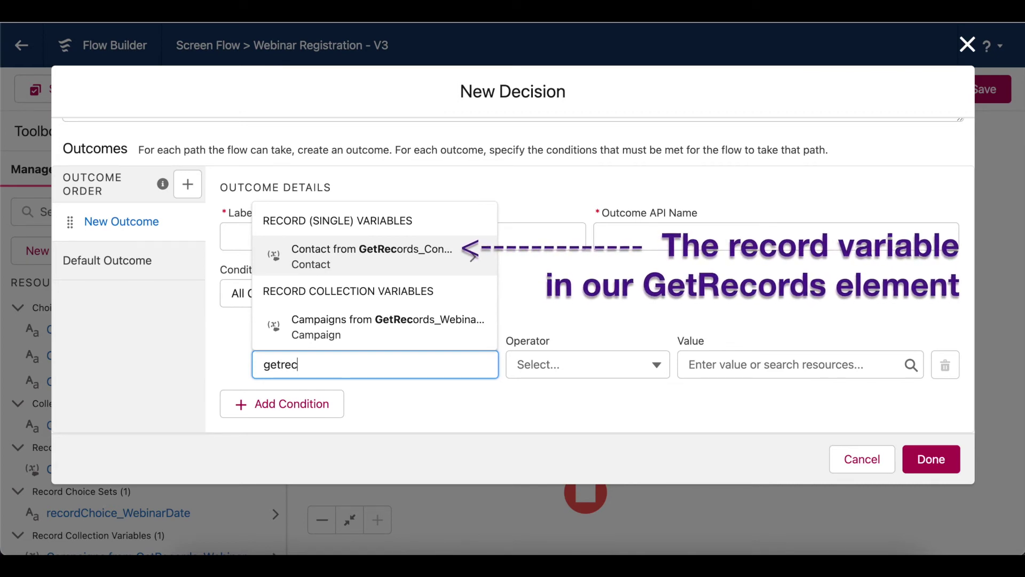
pyautogui.press('Return')
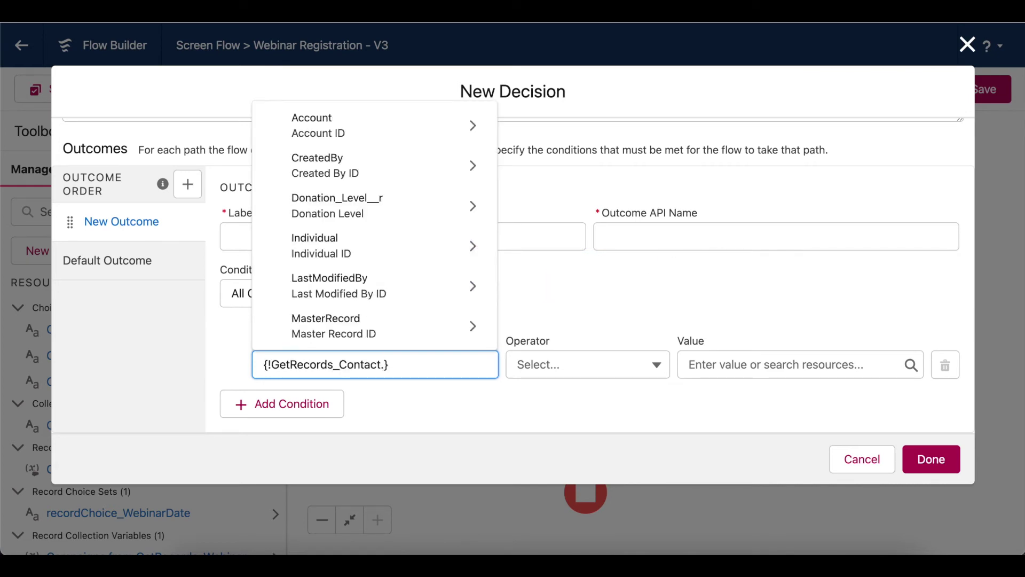
pyautogui.press('BackSpace')
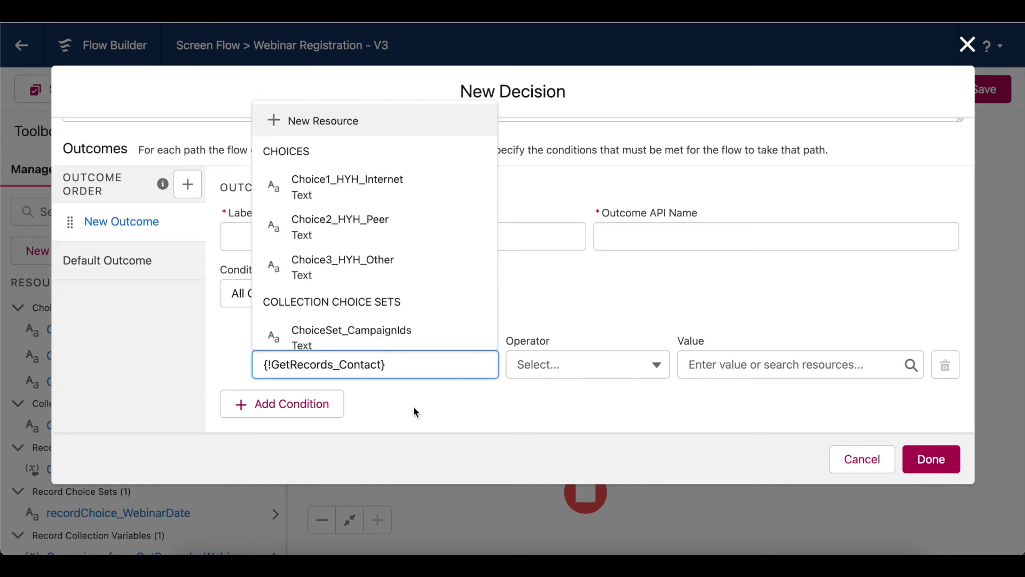
pyautogui.click(417, 412)
pyautogui.click(569, 366)
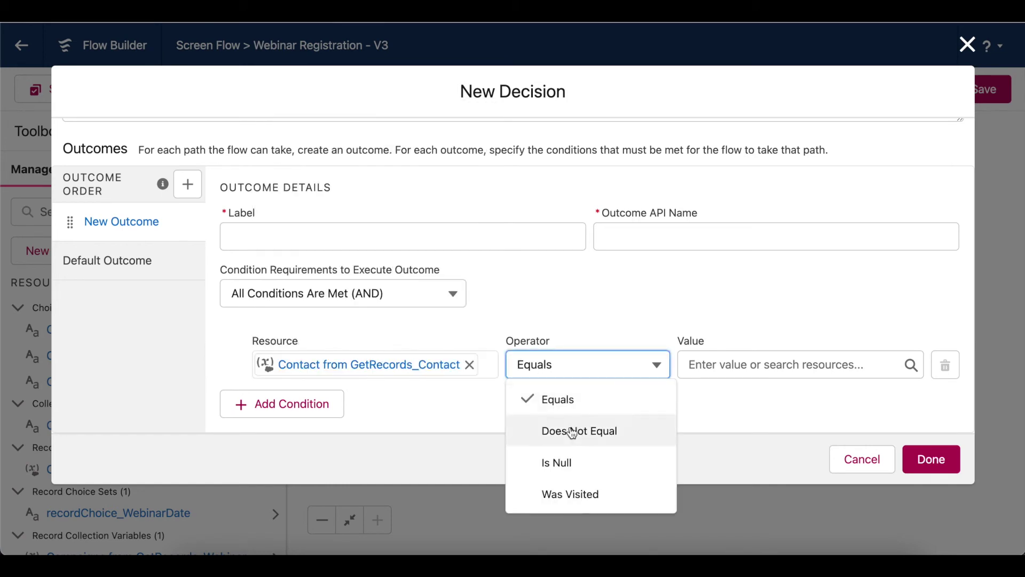
pyautogui.click(580, 466)
pyautogui.click(708, 375)
pyautogui.write('false')
pyautogui.click(753, 334)
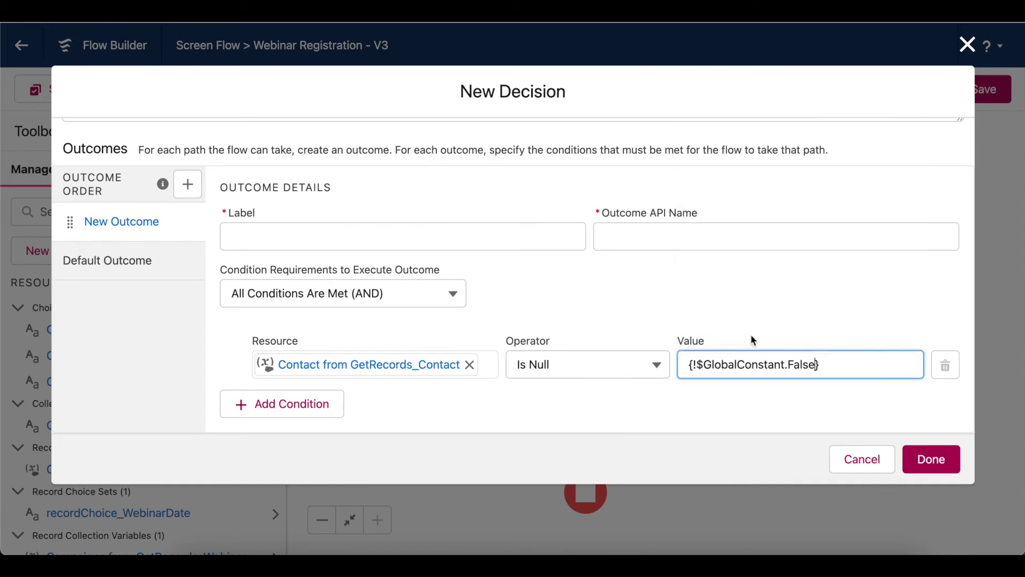
# - Name the outcome 'Yes' with API name IsFound
pyautogui.click(624, 239)
pyautogui.write('s')
pyautogui.press('BackSpace')
pyautogui.write('IsFound')
pyautogui.click(516, 236)
pyautogui.write('Yes')
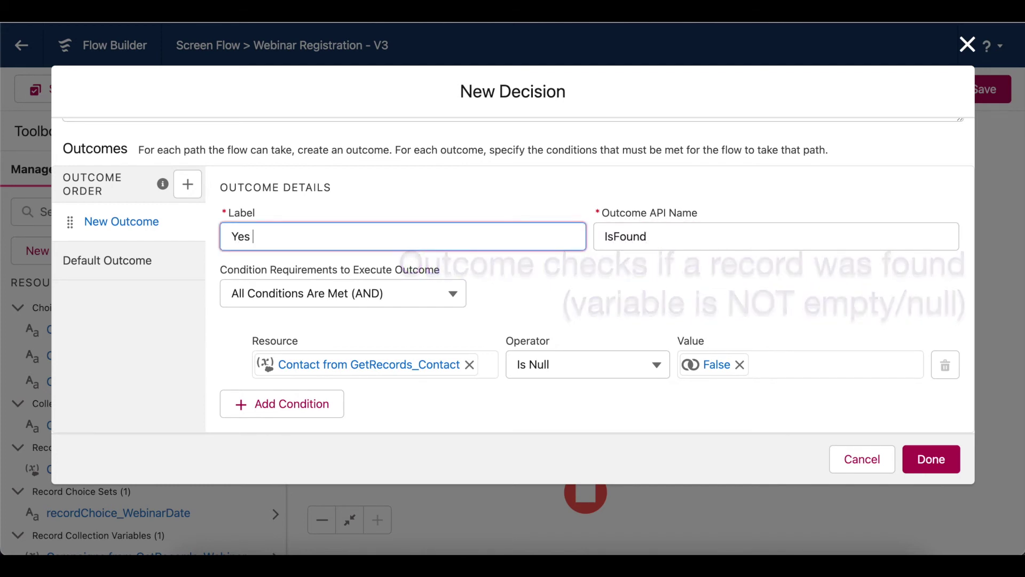
pyautogui.click(614, 272)
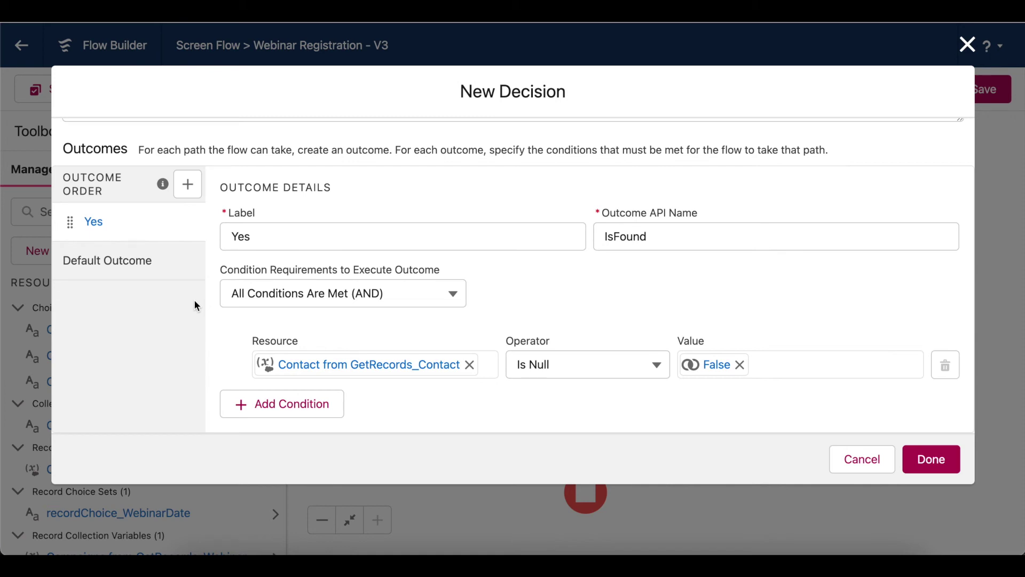
# - Rename the Default Outcome to 'No' and save the decision
pyautogui.click(161, 271)
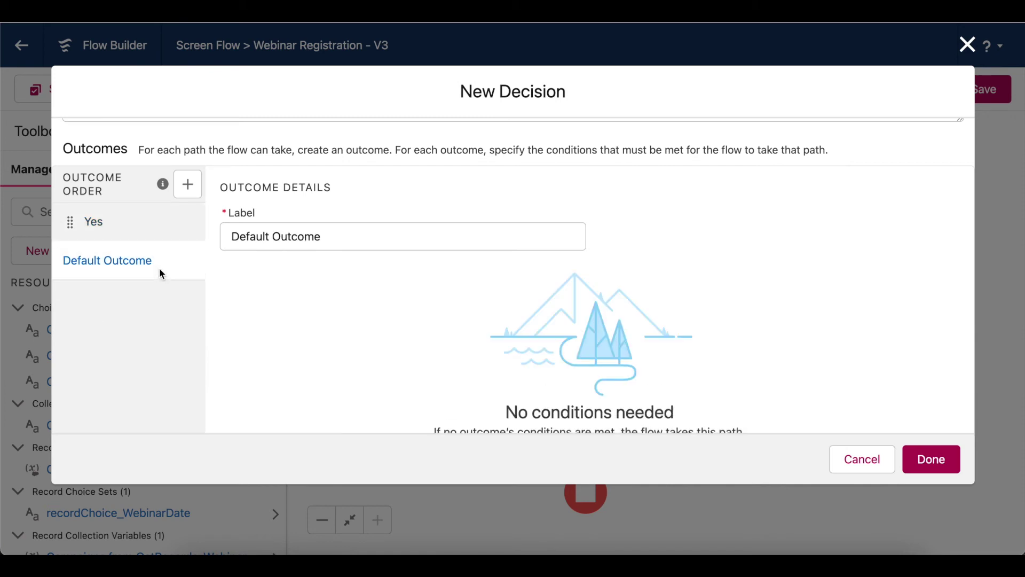
pyautogui.tripleClick(296, 237)
pyautogui.write('No')
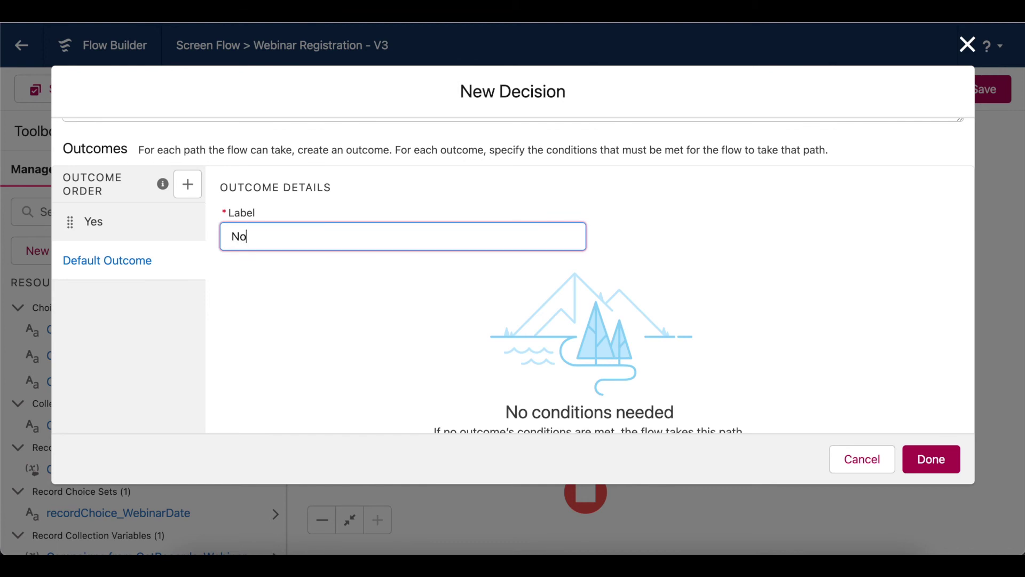
pyautogui.click(818, 346)
pyautogui.click(927, 458)
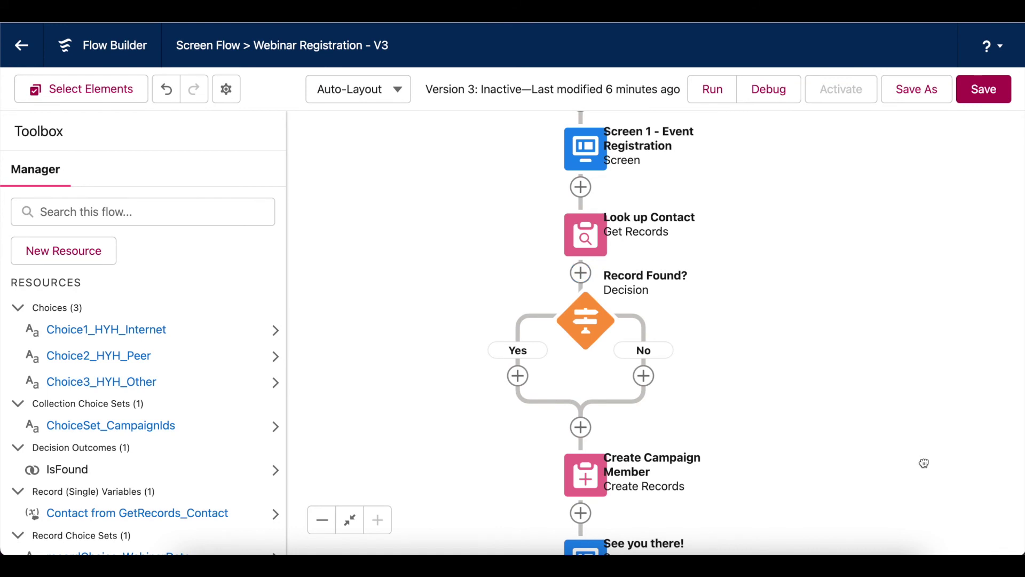
# - Pan the canvas down to show the lower part of the Webinar Registration flow
pyautogui.moveTo(923, 462); pyautogui.dragTo(921, 395)
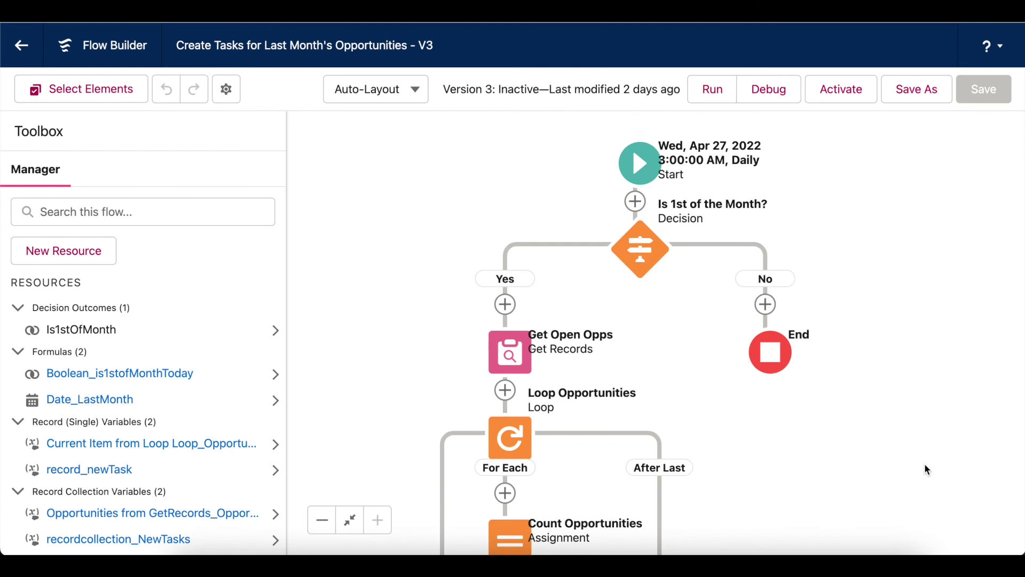
pyautogui.doubleClick(644, 270)
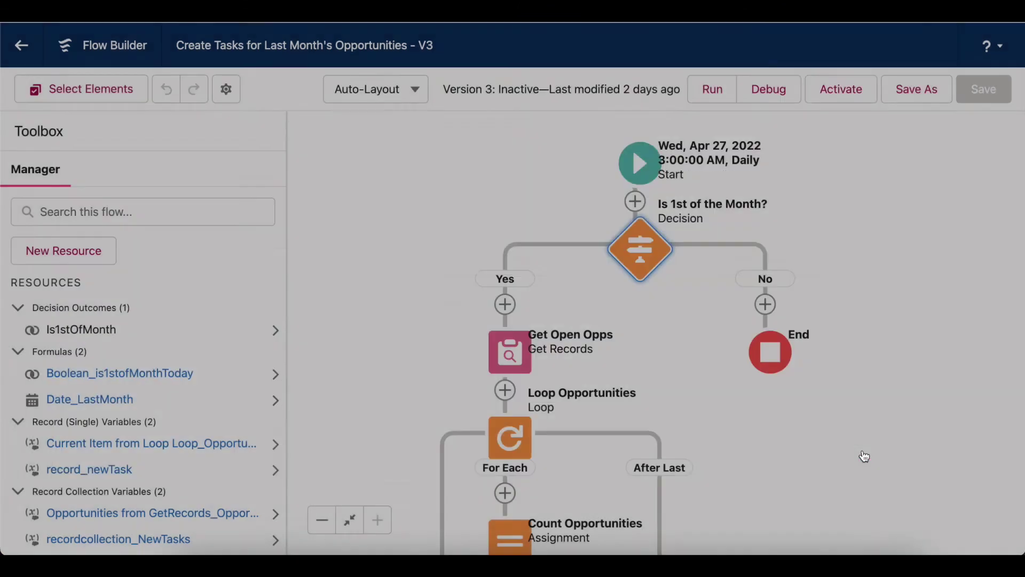
pyautogui.click(858, 457)
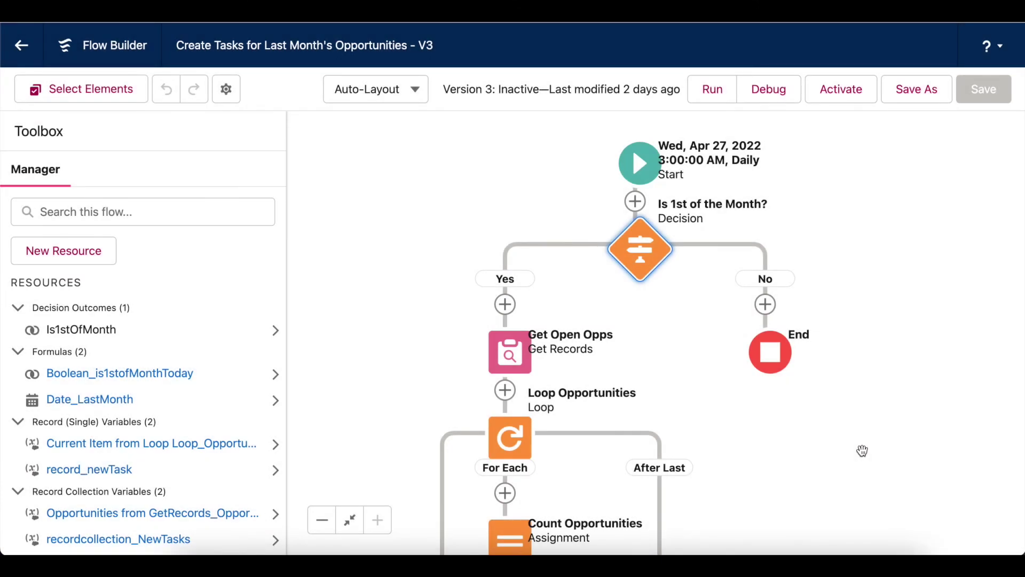